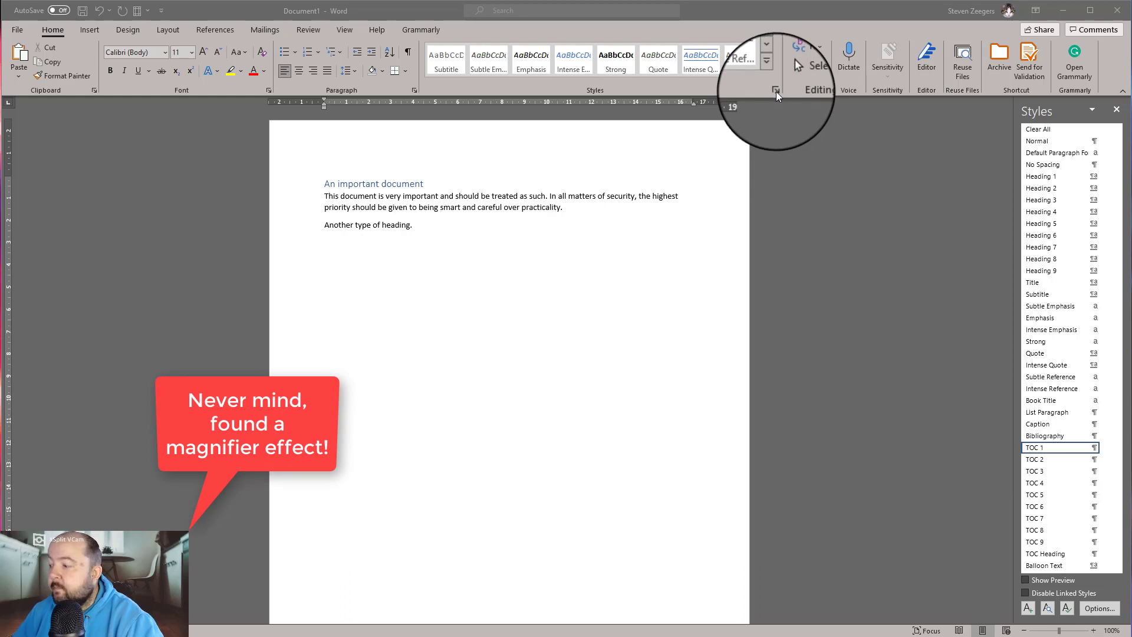
- Close the Styles pane and immediately bring it back beside the document
click(776, 91)
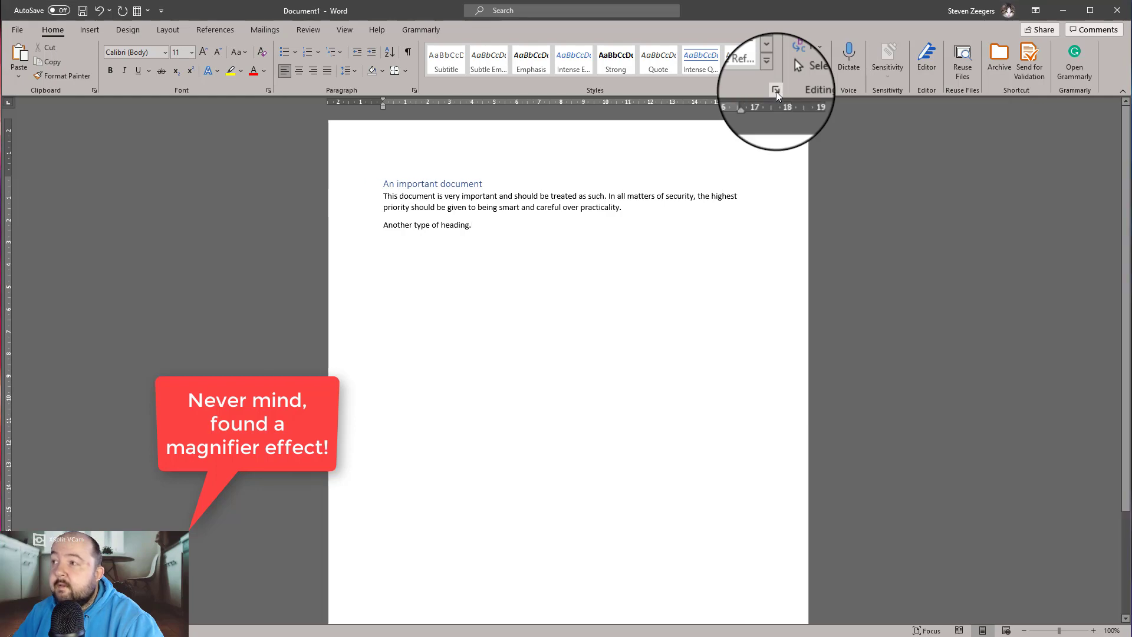
click(776, 92)
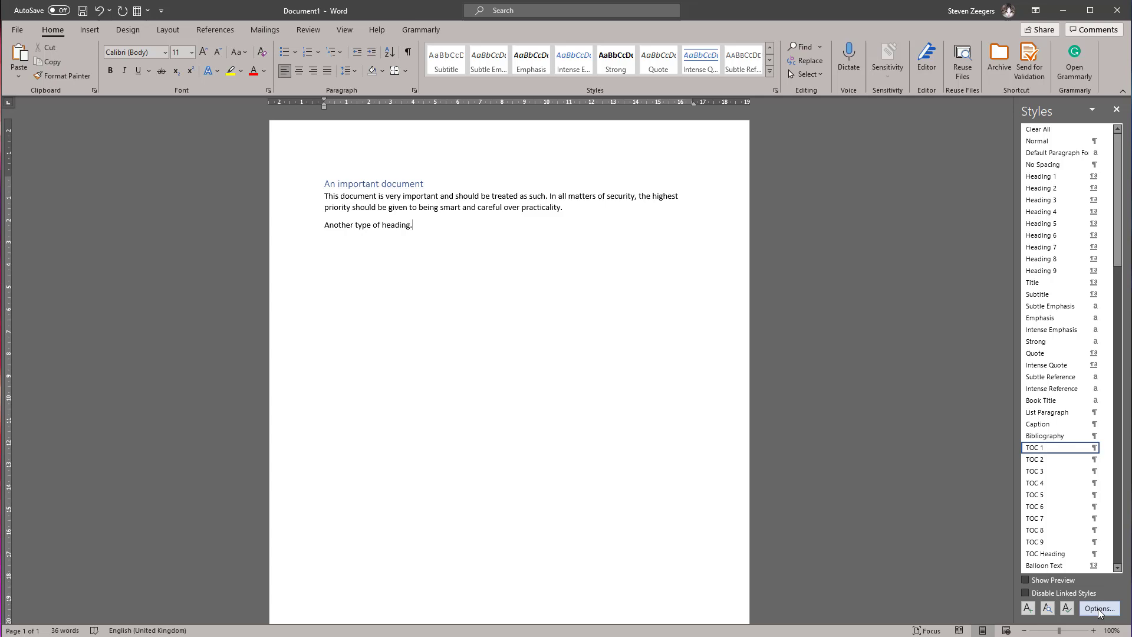
- In the Style Pane Options, keep 'Select styles to show' on All styles and confirm with OK
click(1100, 609)
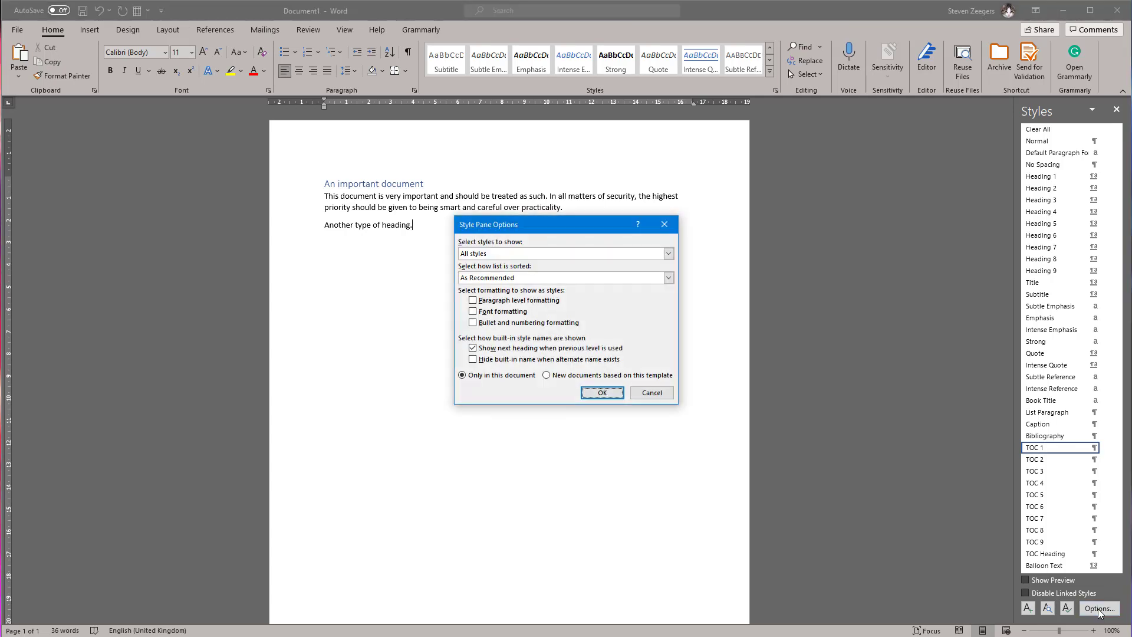
click(643, 255)
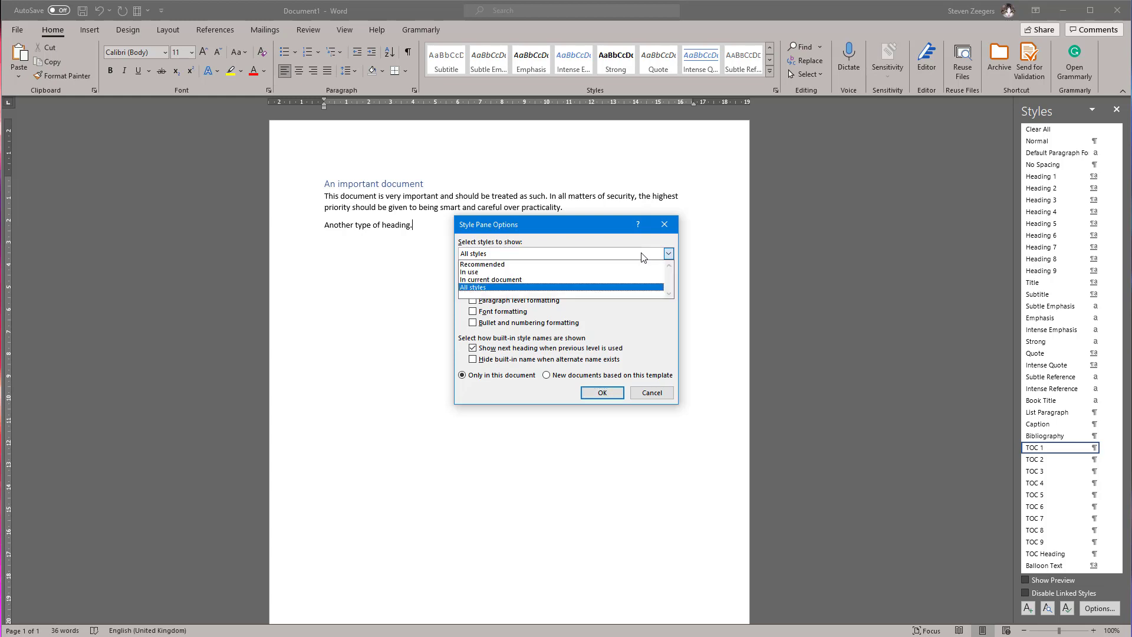
click(543, 264)
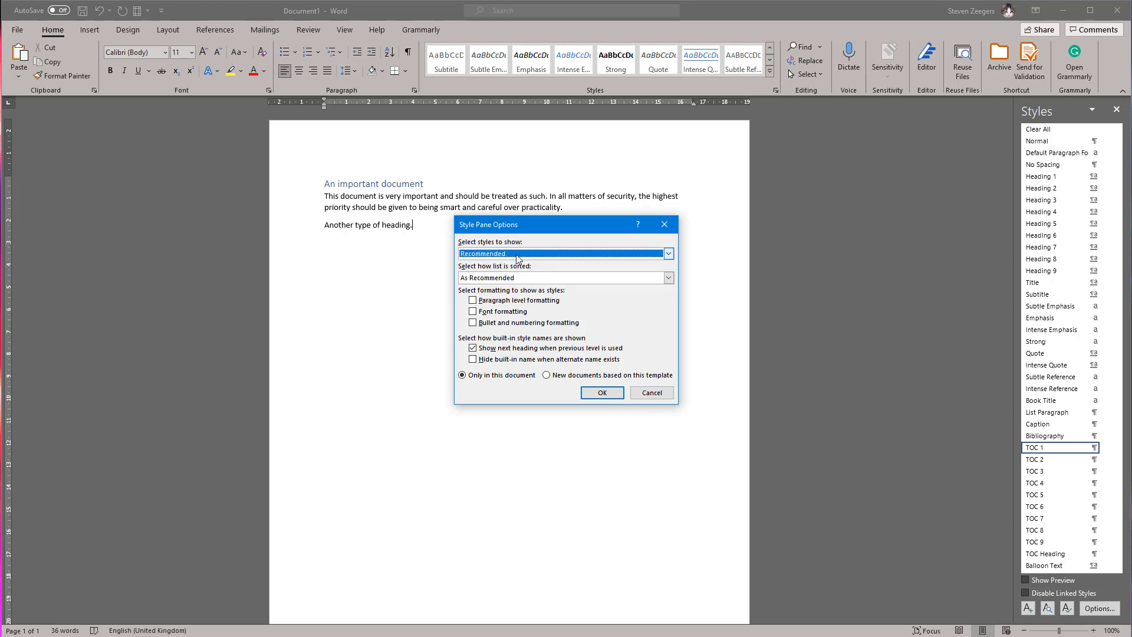
click(518, 257)
click(501, 291)
click(602, 396)
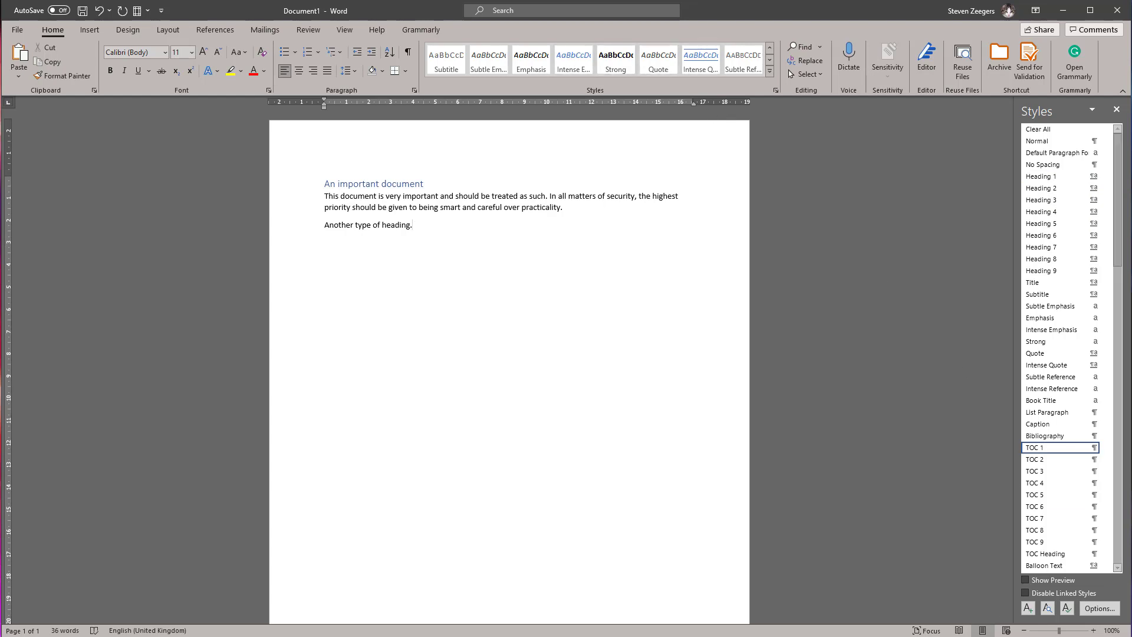
- Close the Styles pane, leaving the expanded style gallery above the document
click(1118, 110)
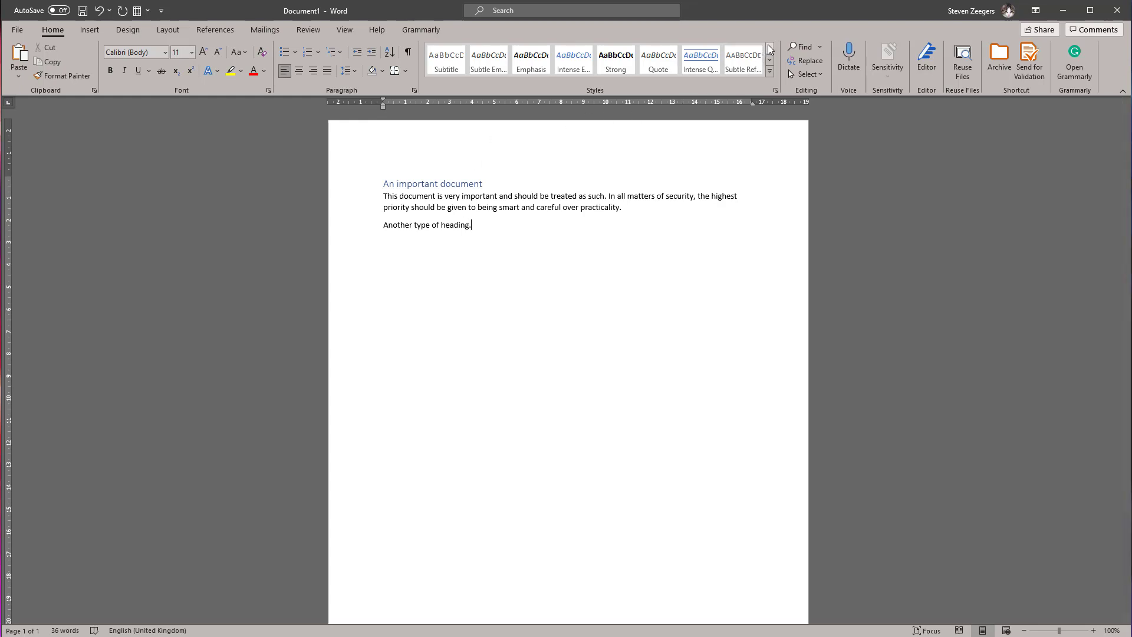
- Scroll the style gallery up to its first row showing Normal, No Spacing, Heading 1-5 and Title
click(770, 49)
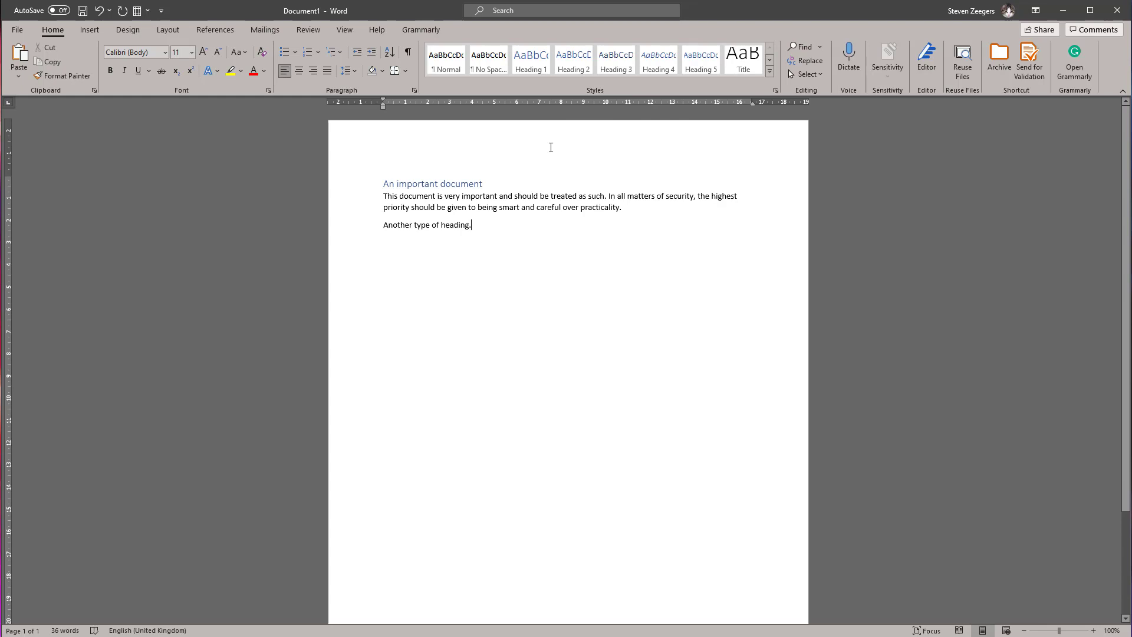